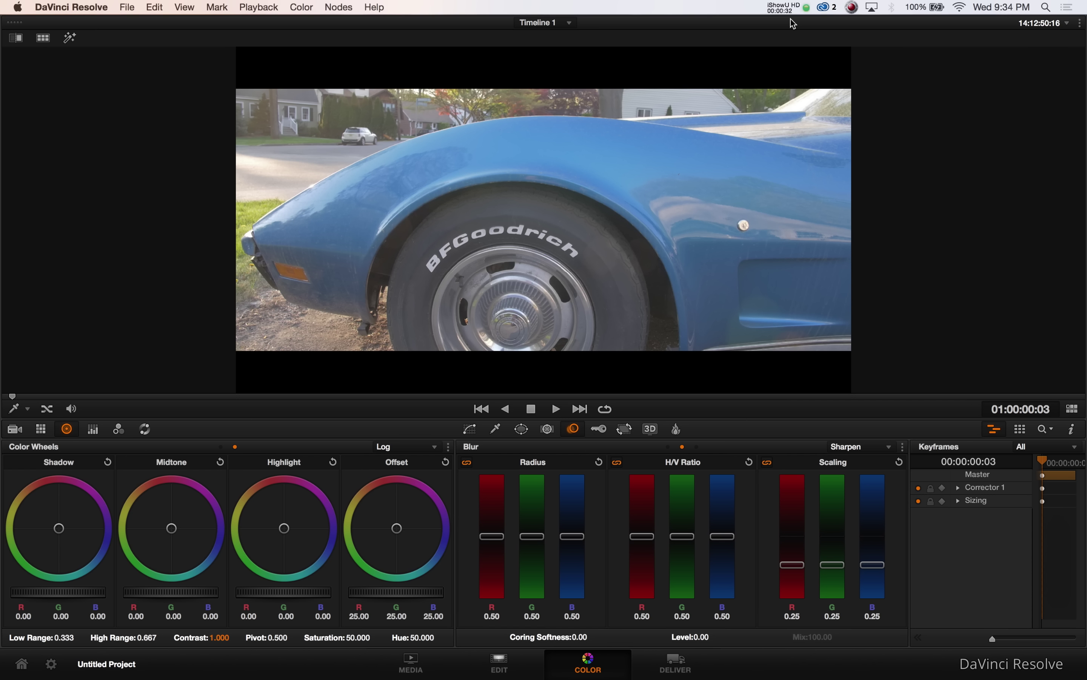
# - Add a third serial node, node 03, with the node graph and timeline layout shown
pyautogui.hotkey('alt', 's')
pyautogui.hotkey('alt', 's')
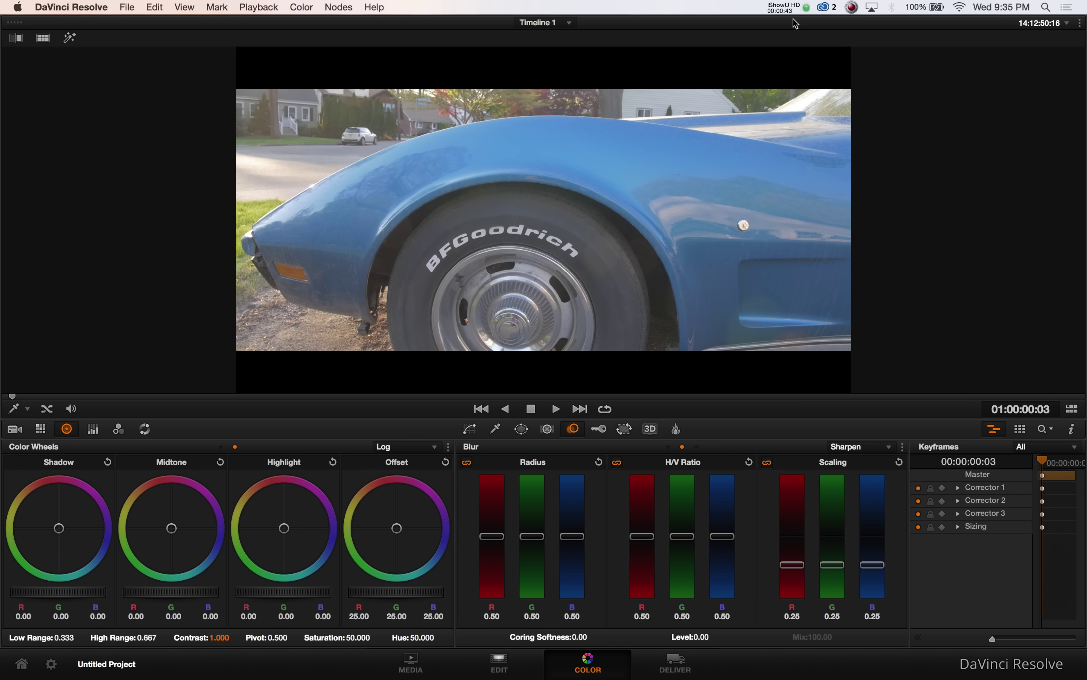
pyautogui.click(1071, 407)
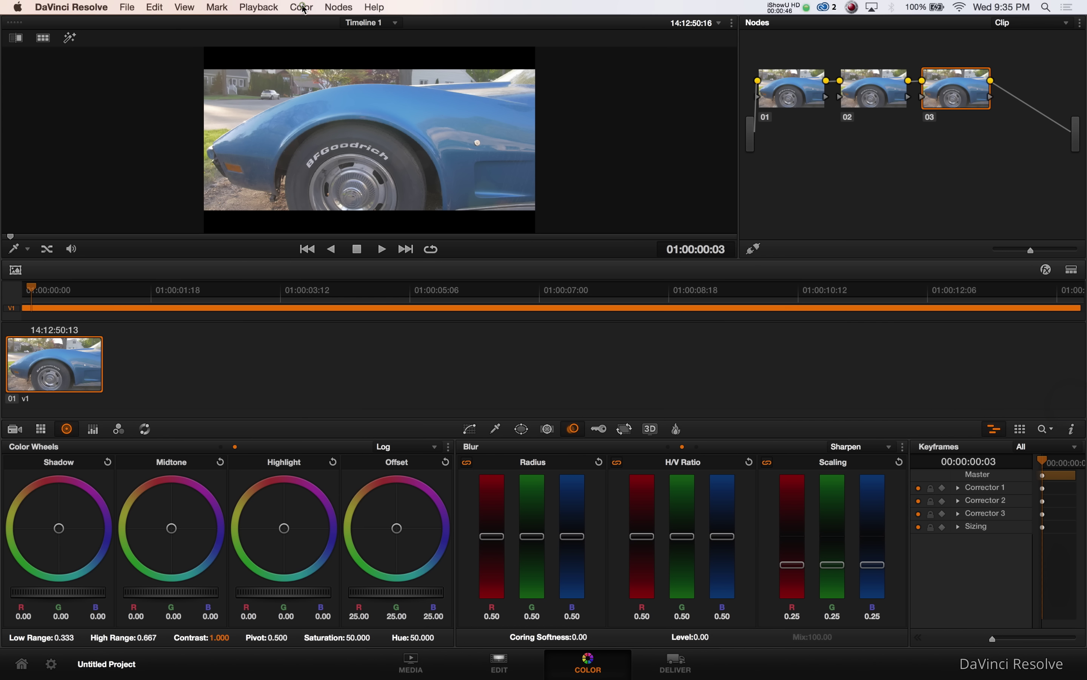
pyautogui.click(304, 9)
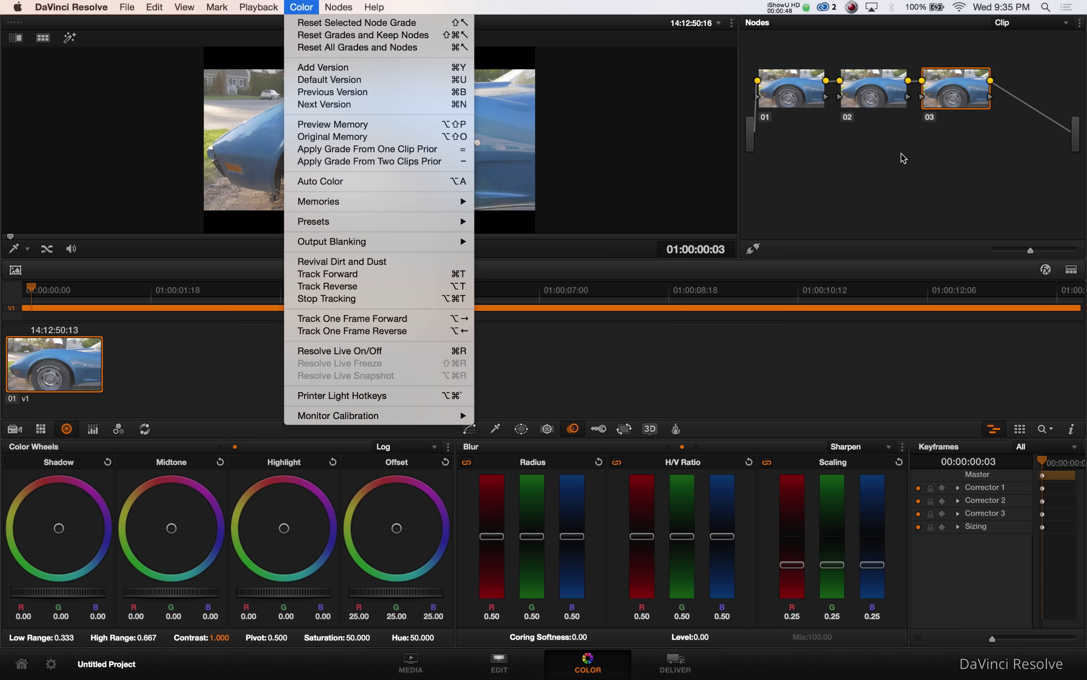
pyautogui.click(907, 177)
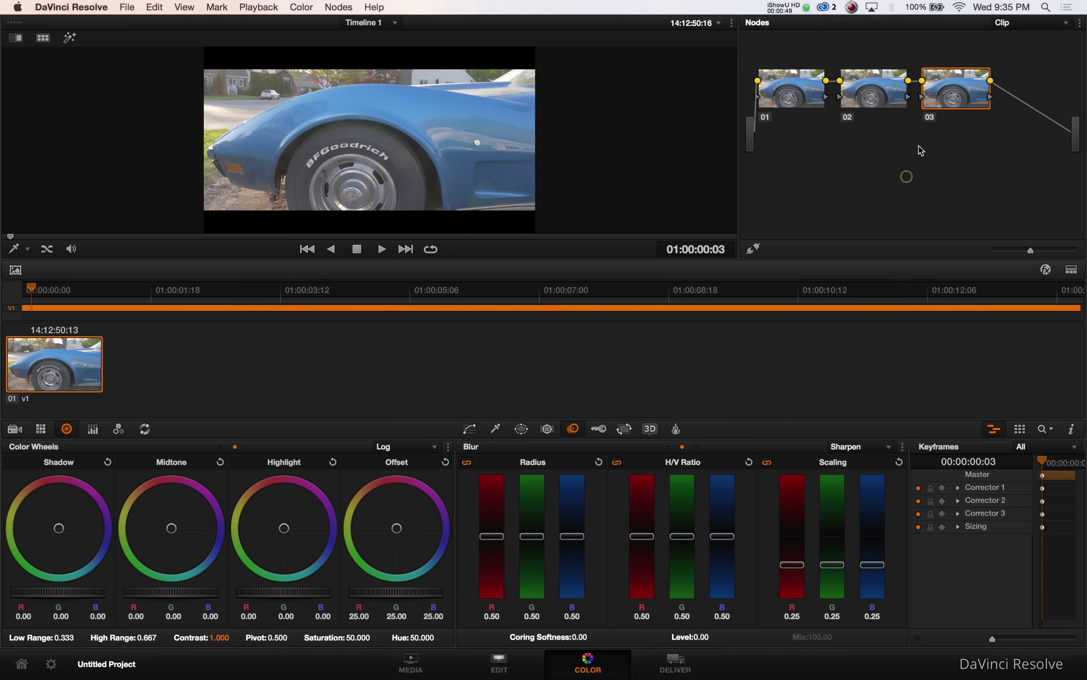
# - Apply the 3D LUT GH4 CineD 33 CUBE > GH4_CineD_5600k_Quick1Lut_Faded_33 to node 03
pyautogui.rightClick(957, 101)
pyautogui.moveTo(1004, 219)
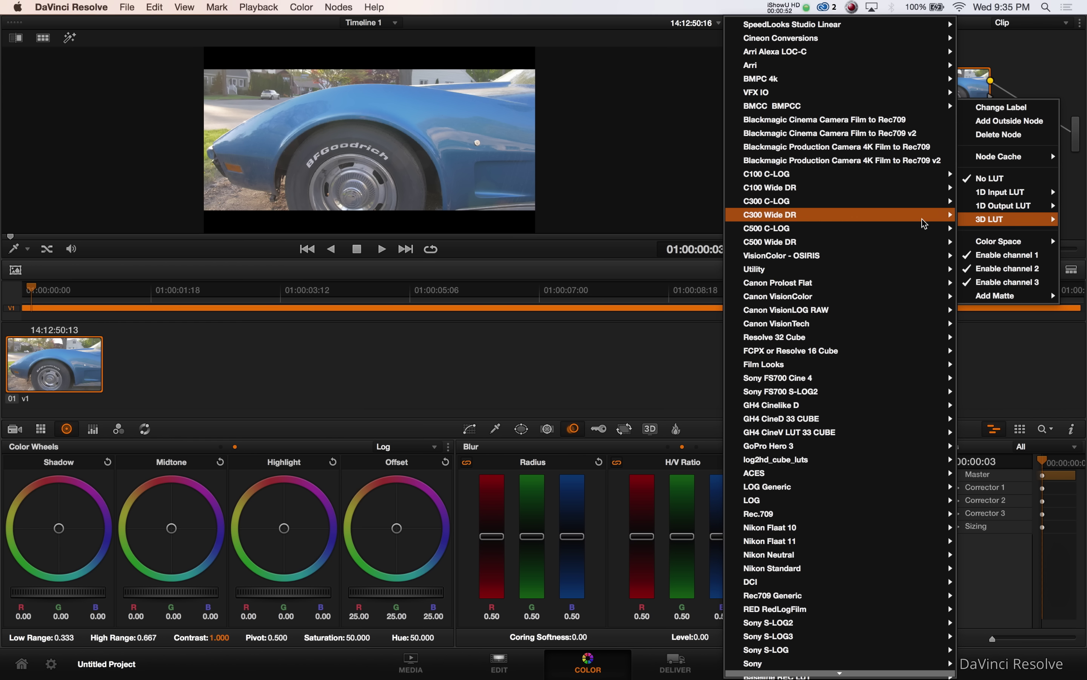
pyautogui.moveTo(821, 342)
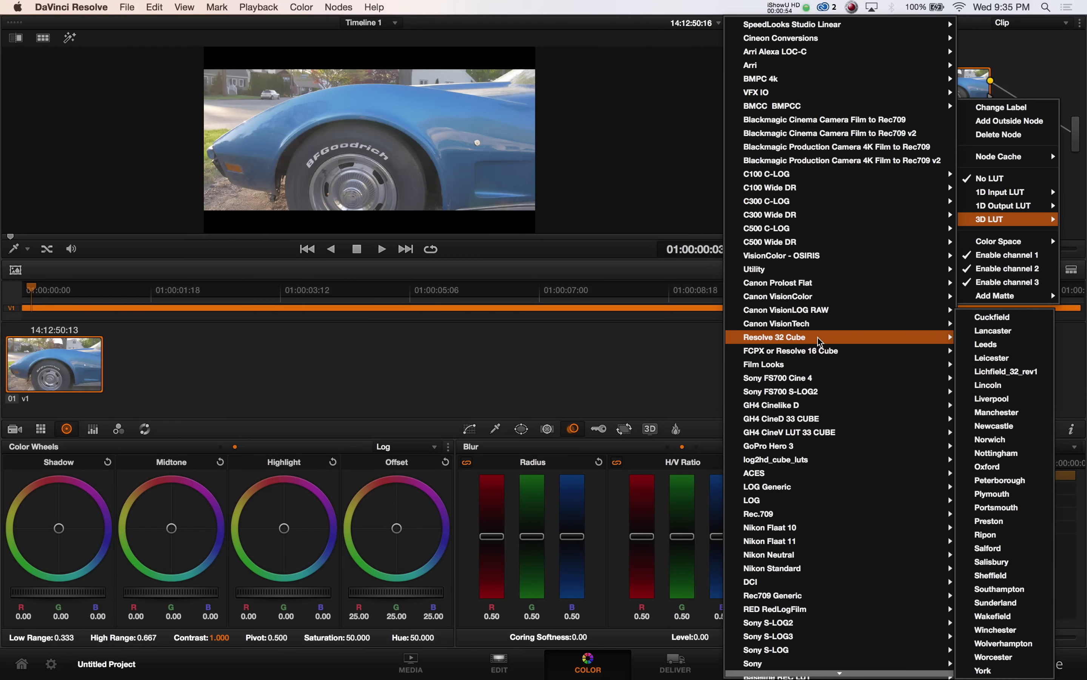
pyautogui.moveTo(804, 422)
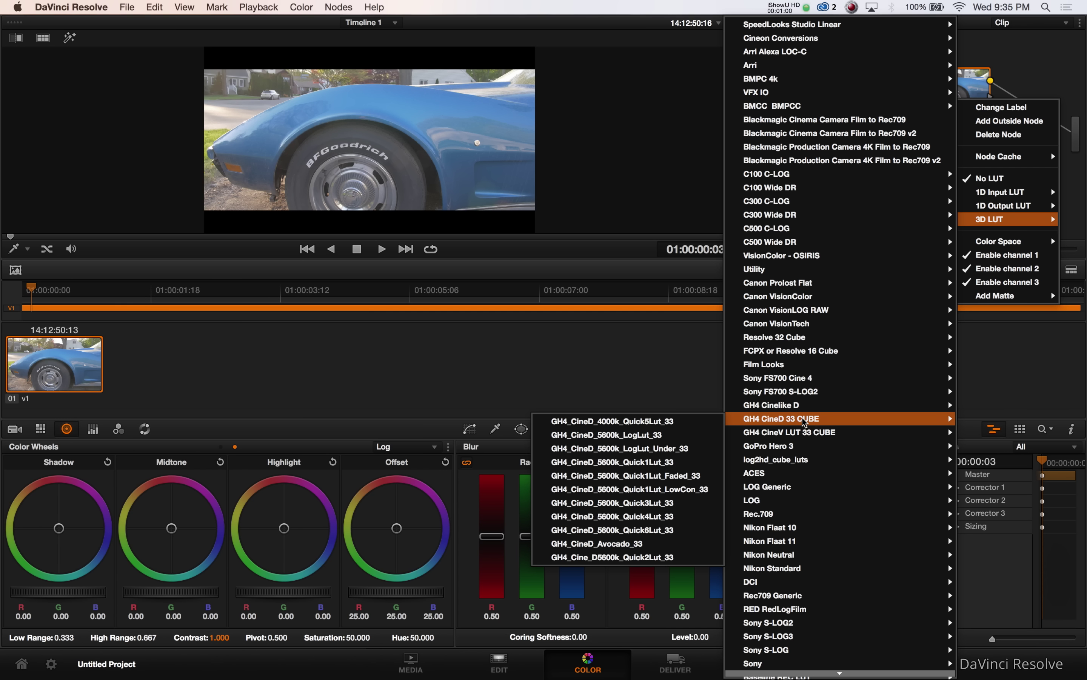
pyautogui.click(658, 476)
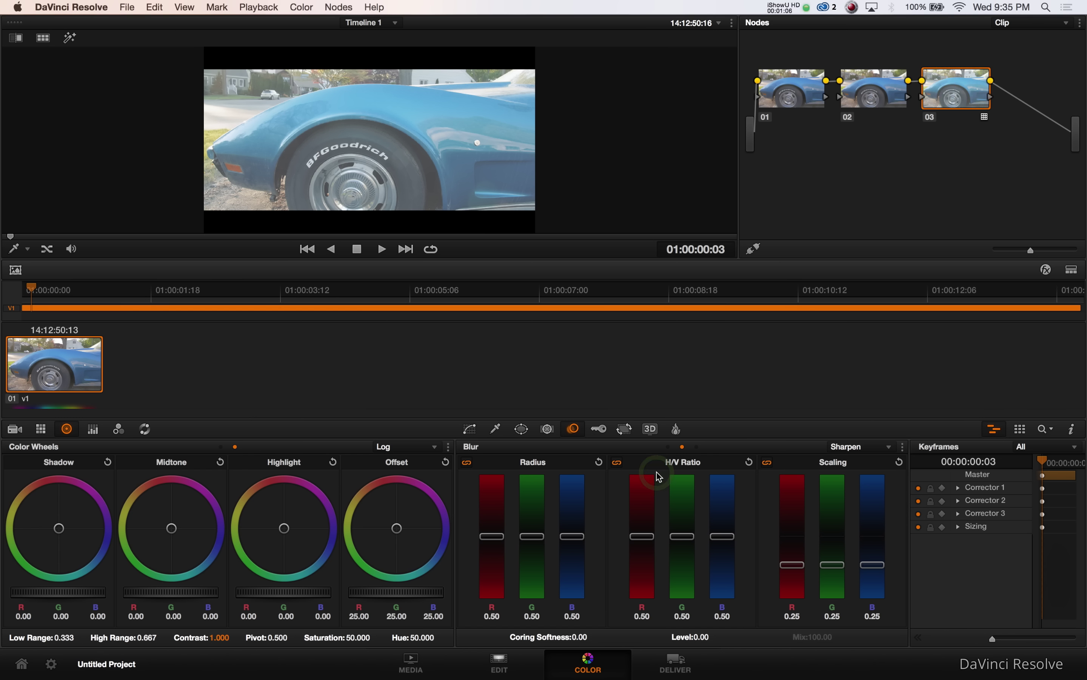
# - On node 01, set primaries Lift Y -0.15, Gamma Y 0.01, Gain 1.15 and Saturation 60.4
pyautogui.click(798, 92)
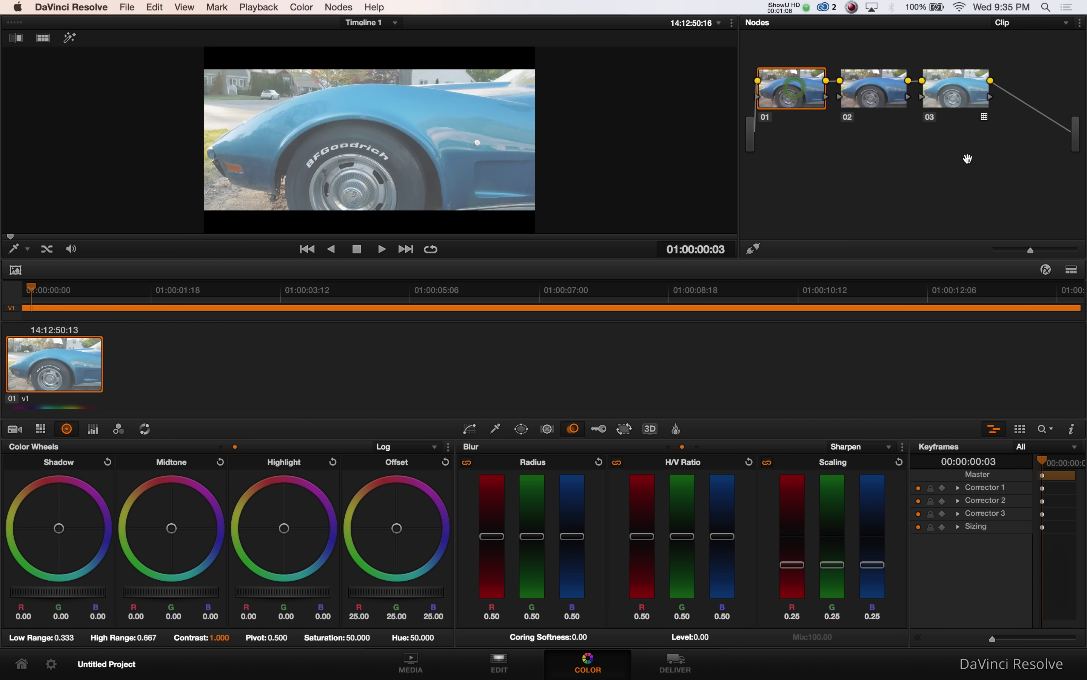
pyautogui.hotkey('alt', 'f')
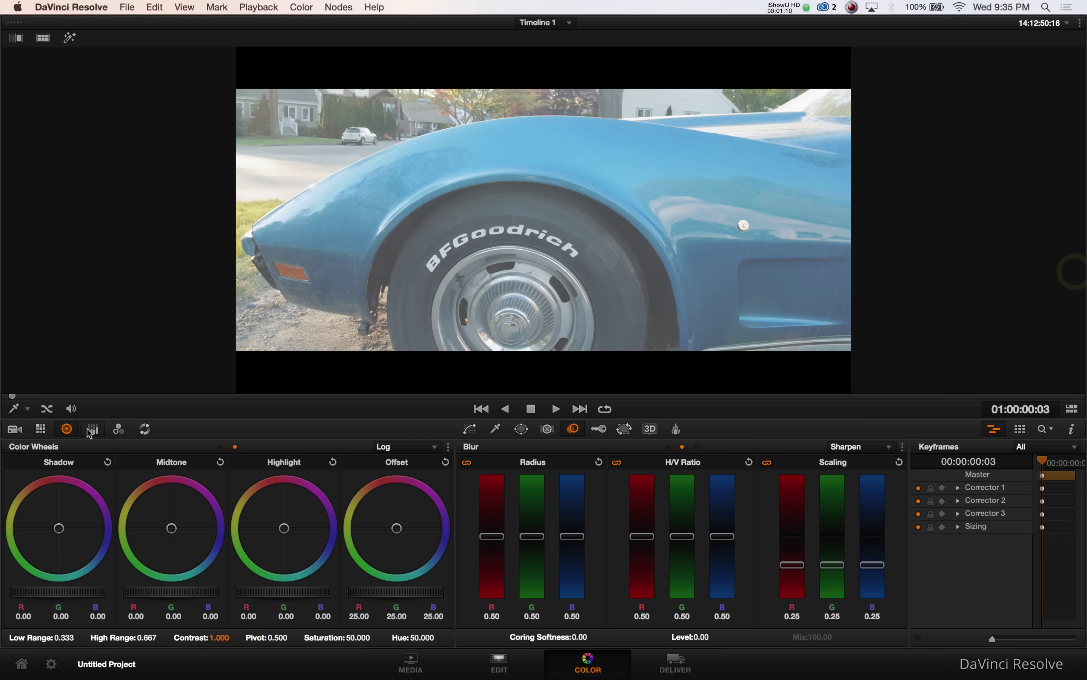
pyautogui.click(93, 429)
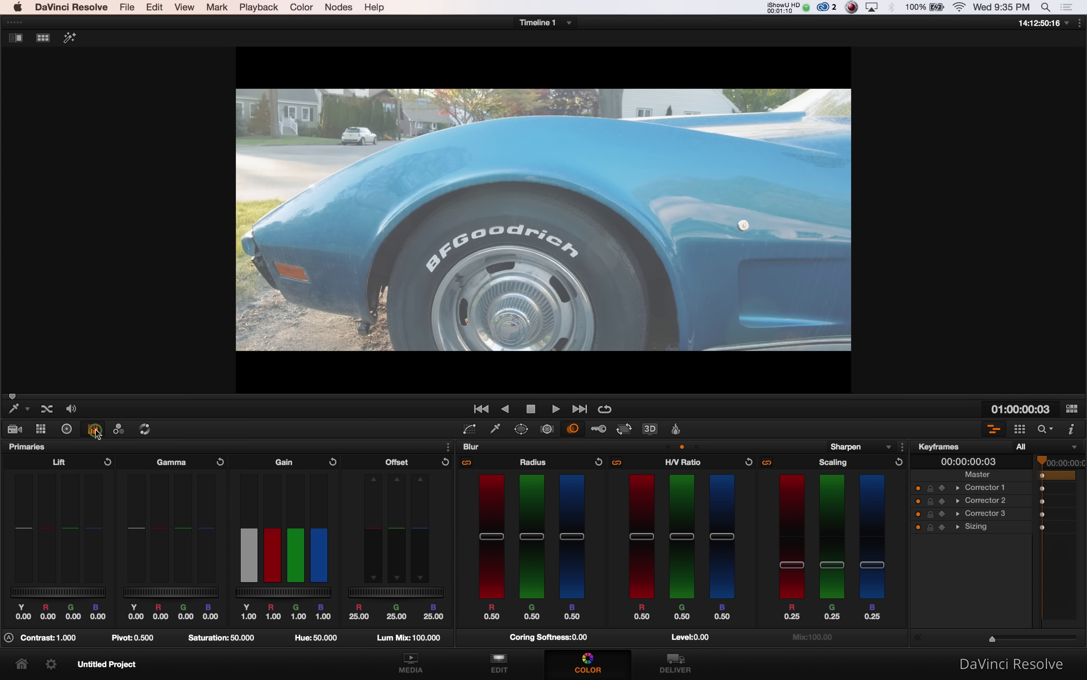
pyautogui.click(27, 530)
pyautogui.moveTo(28, 548); pyautogui.dragTo(23, 583)
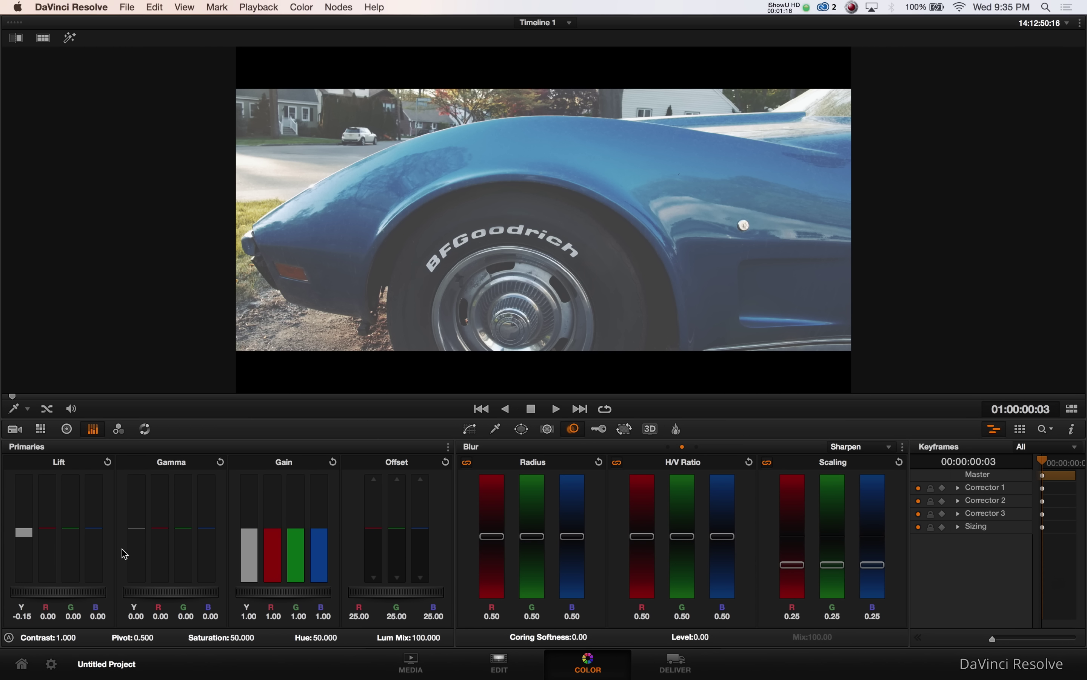
pyautogui.moveTo(137, 524); pyautogui.dragTo(140, 519)
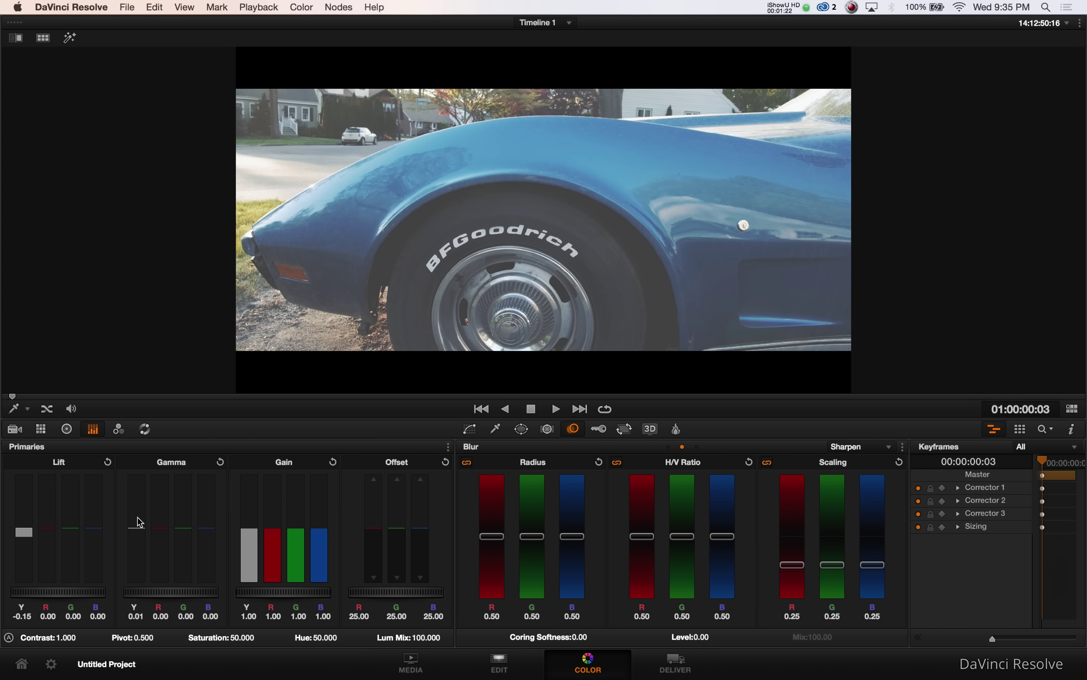
pyautogui.moveTo(245, 593); pyautogui.dragTo(332, 592)
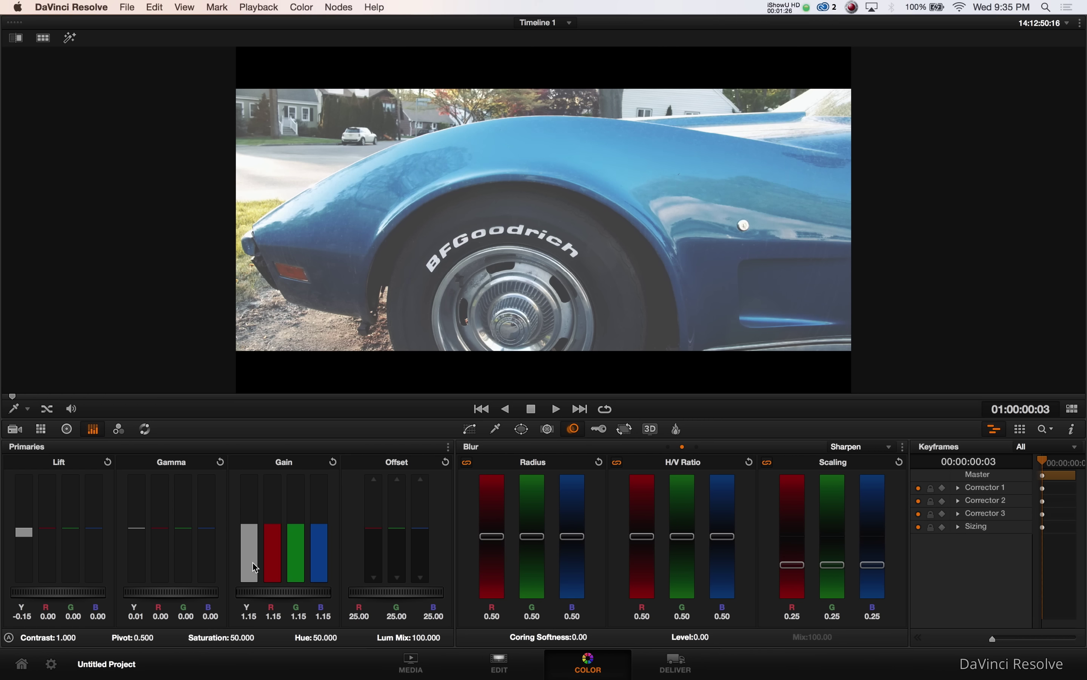
pyautogui.moveTo(234, 637); pyautogui.dragTo(246, 637)
# - On node 02, add a luminance S-curve in the enlarged Curves window
pyautogui.click(1073, 408)
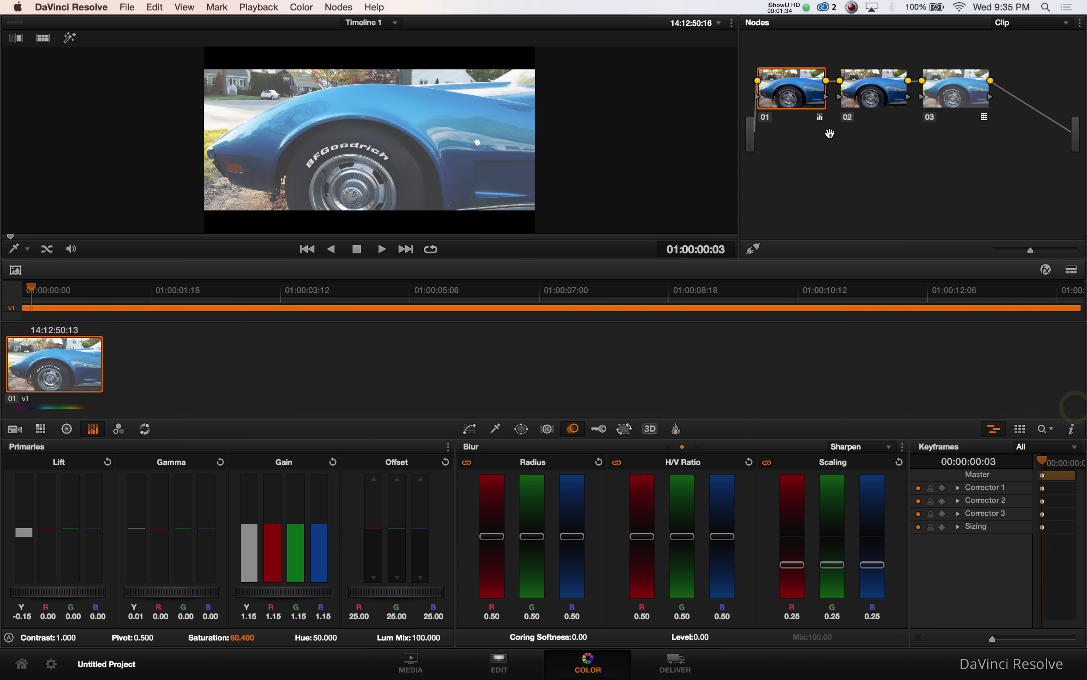
pyautogui.click(870, 110)
pyautogui.click(1069, 268)
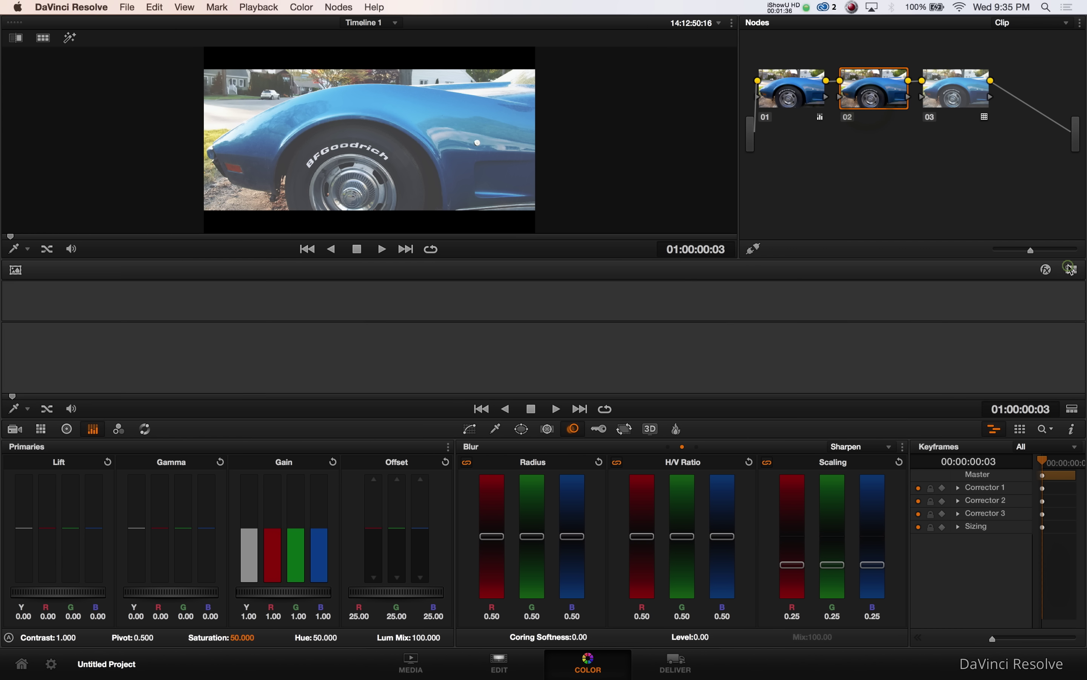
pyautogui.click(470, 428)
pyautogui.click(903, 447)
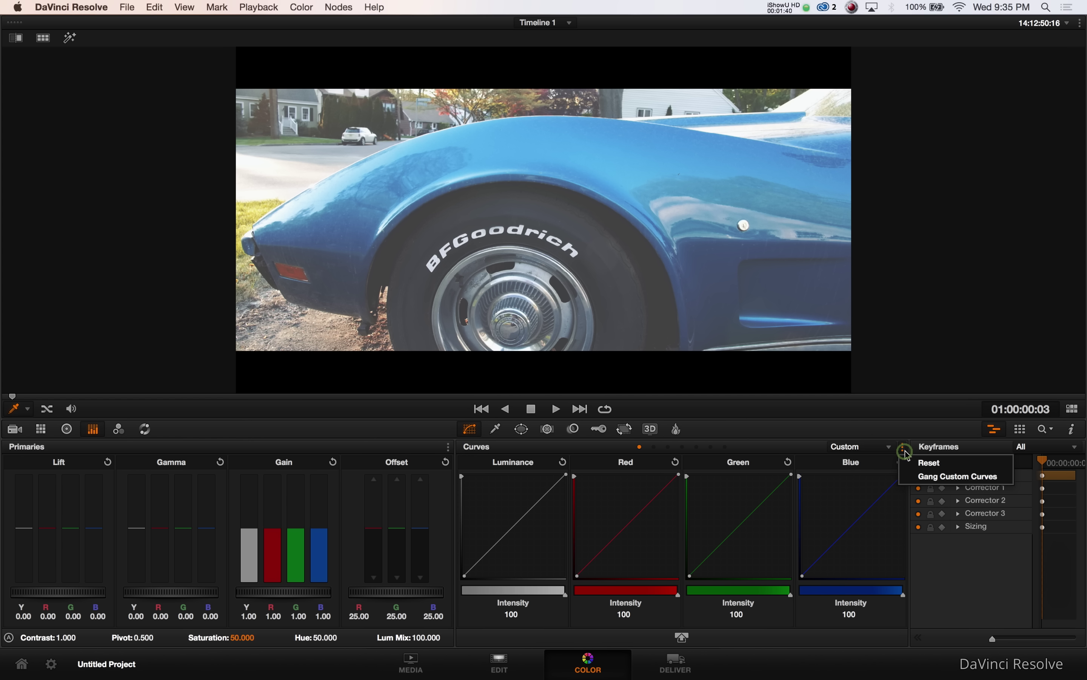
pyautogui.click(688, 642)
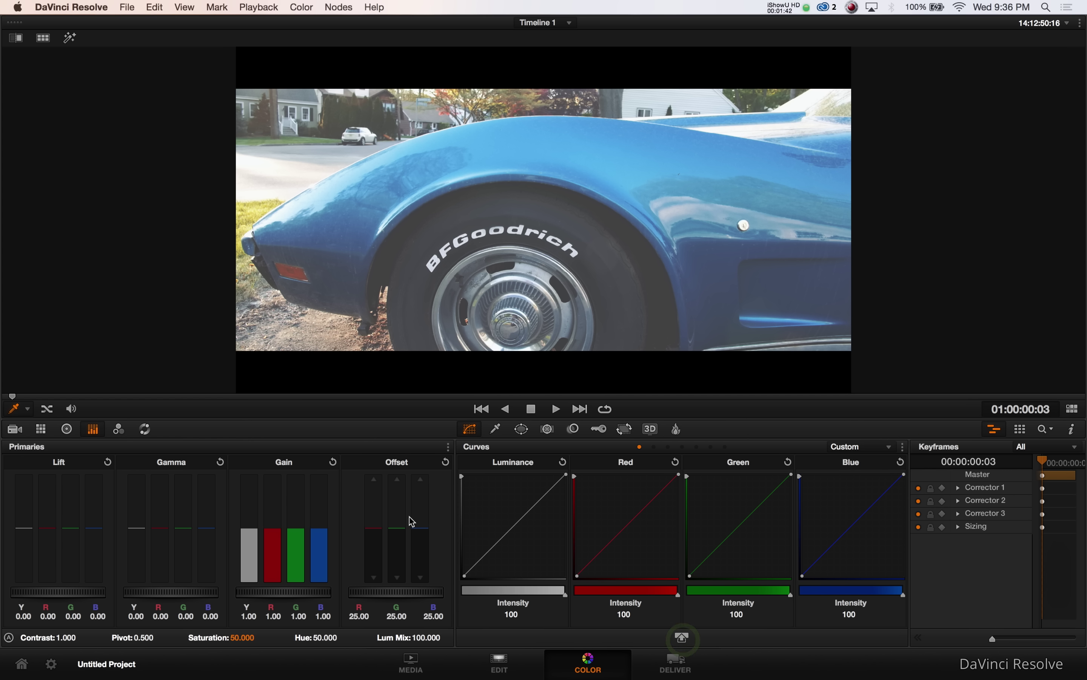
pyautogui.click(673, 638)
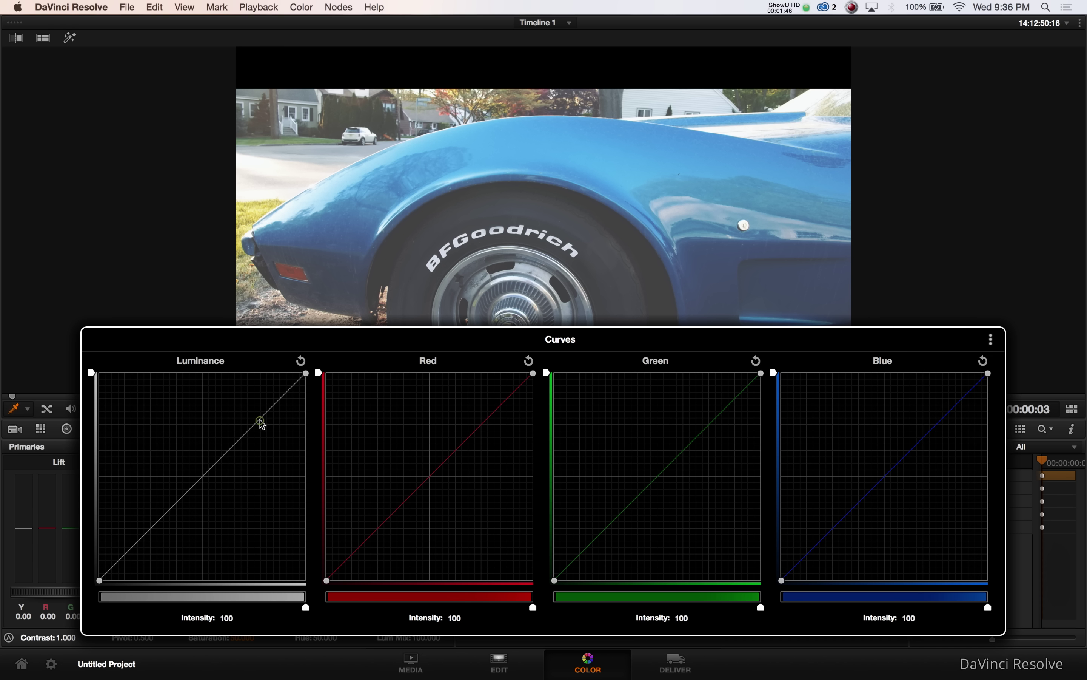
pyautogui.moveTo(261, 418); pyautogui.dragTo(266, 432)
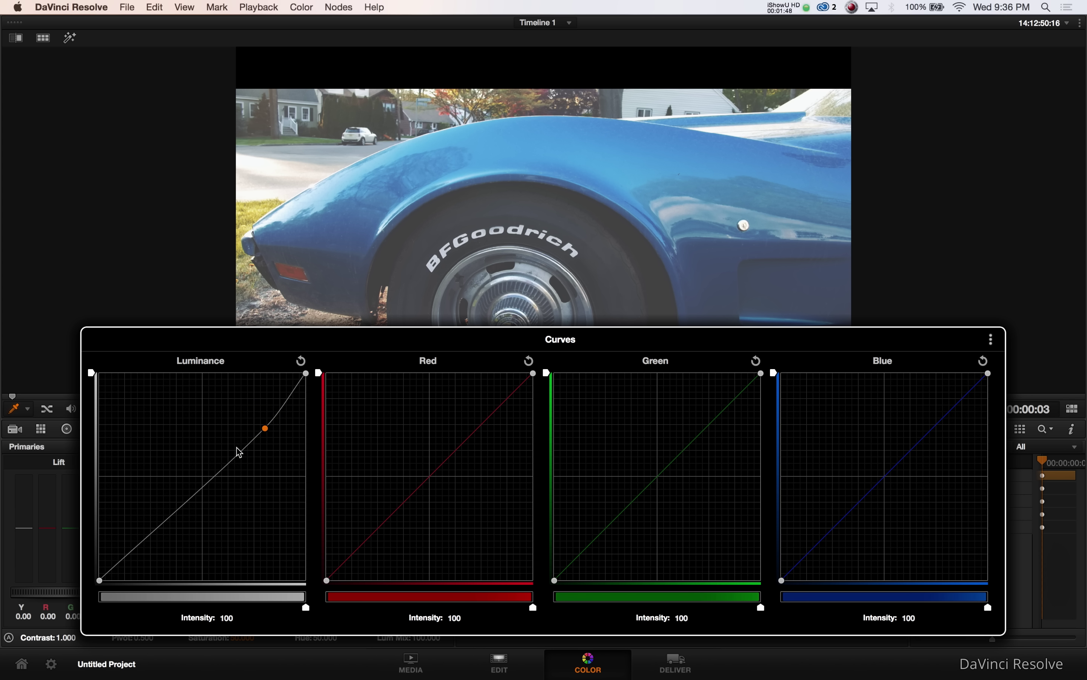
pyautogui.moveTo(157, 530); pyautogui.dragTo(127, 548)
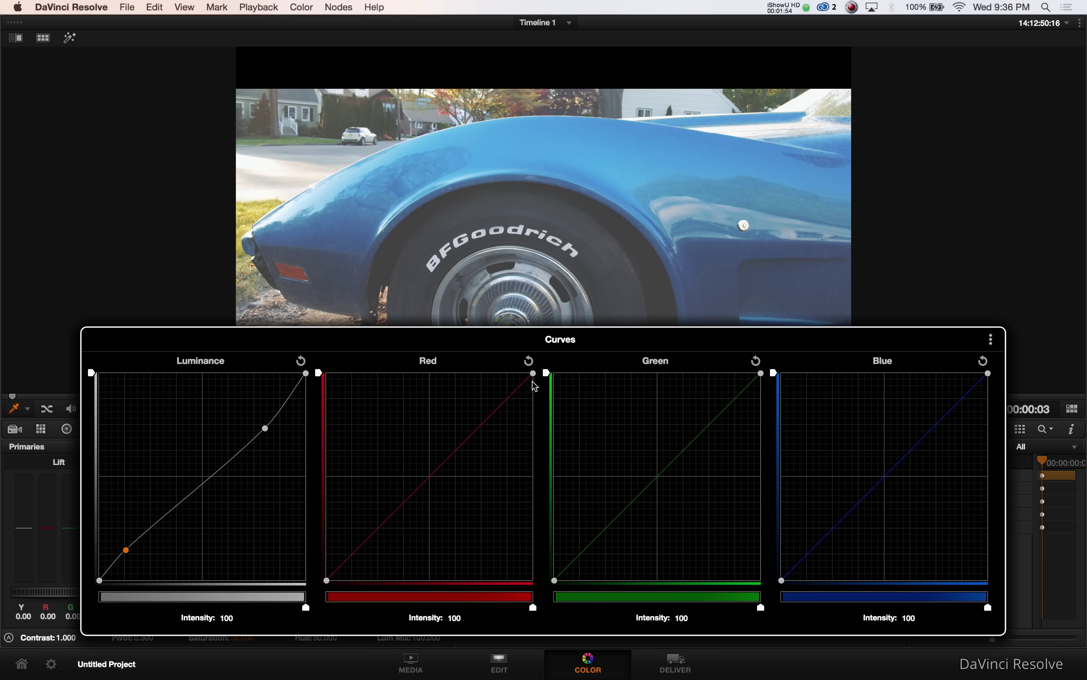
# - Add upper and lower red curve points, lower the blue top point, and set red intensity to 57
pyautogui.click(508, 397)
pyautogui.moveTo(508, 397); pyautogui.dragTo(505, 394)
pyautogui.click(358, 550)
pyautogui.moveTo(358, 549); pyautogui.dragTo(359, 556)
pyautogui.moveTo(988, 375); pyautogui.dragTo(983, 408)
pyautogui.moveTo(532, 608)
pyautogui.mouseDown()
pyautogui.moveTo(421, 613)
pyautogui.moveTo(540, 615)
pyautogui.mouseUp()
pyautogui.click(886, 660)
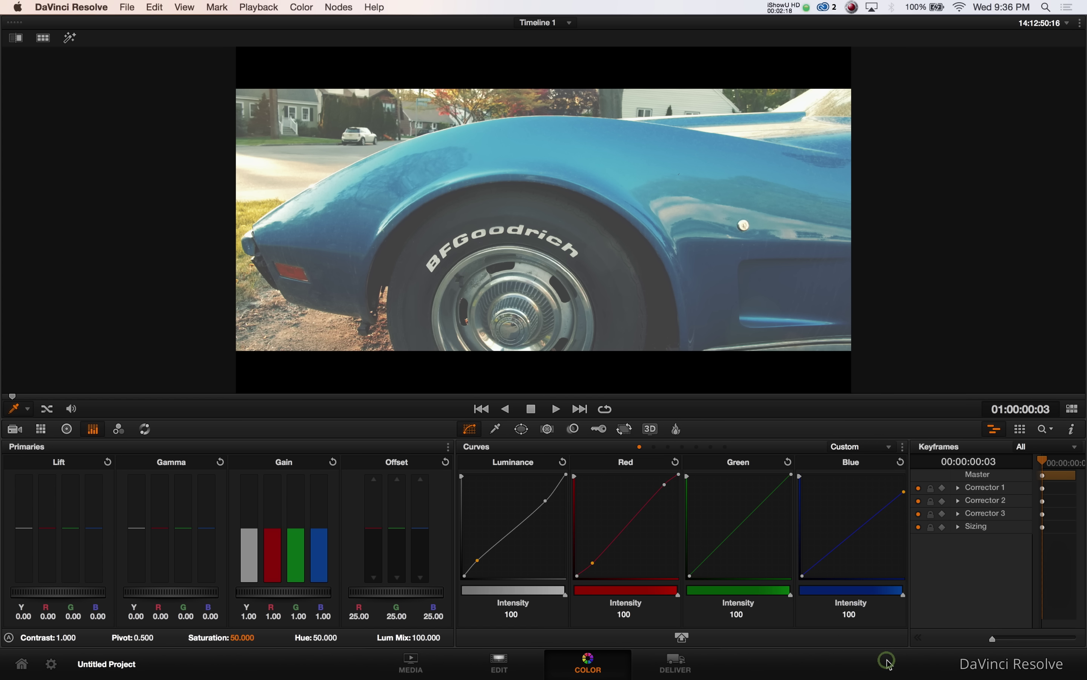
# - On node 03, lower the Blur palette's Sharpen Radius to 0.45
pyautogui.click(1073, 409)
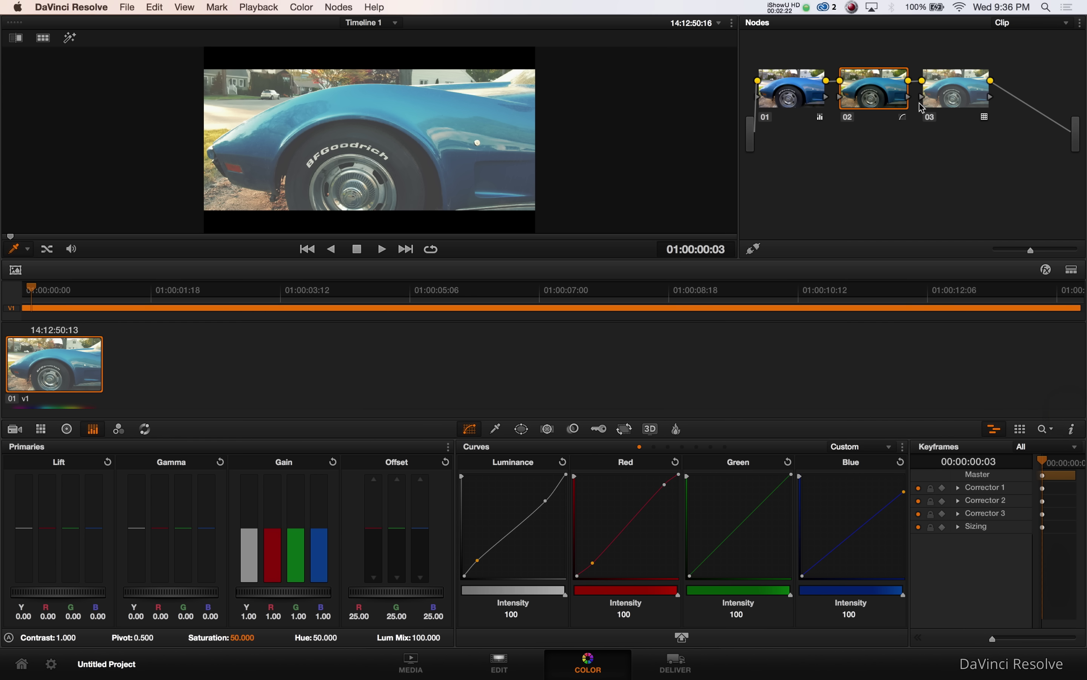
pyautogui.click(943, 93)
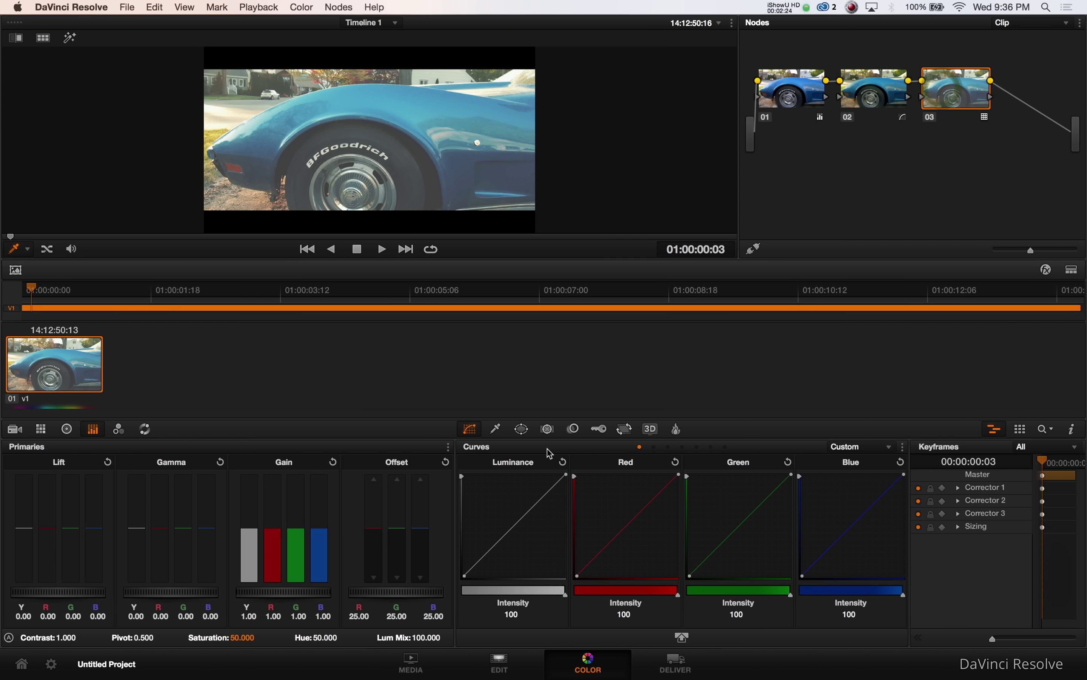
pyautogui.click(573, 428)
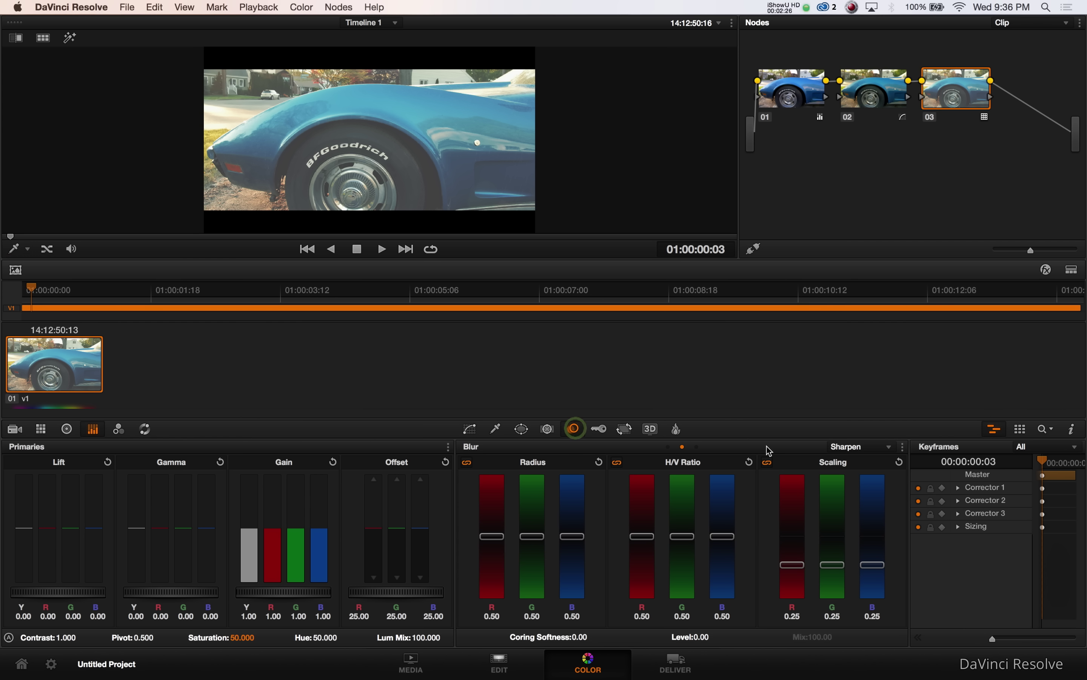
pyautogui.moveTo(499, 537); pyautogui.dragTo(500, 545)
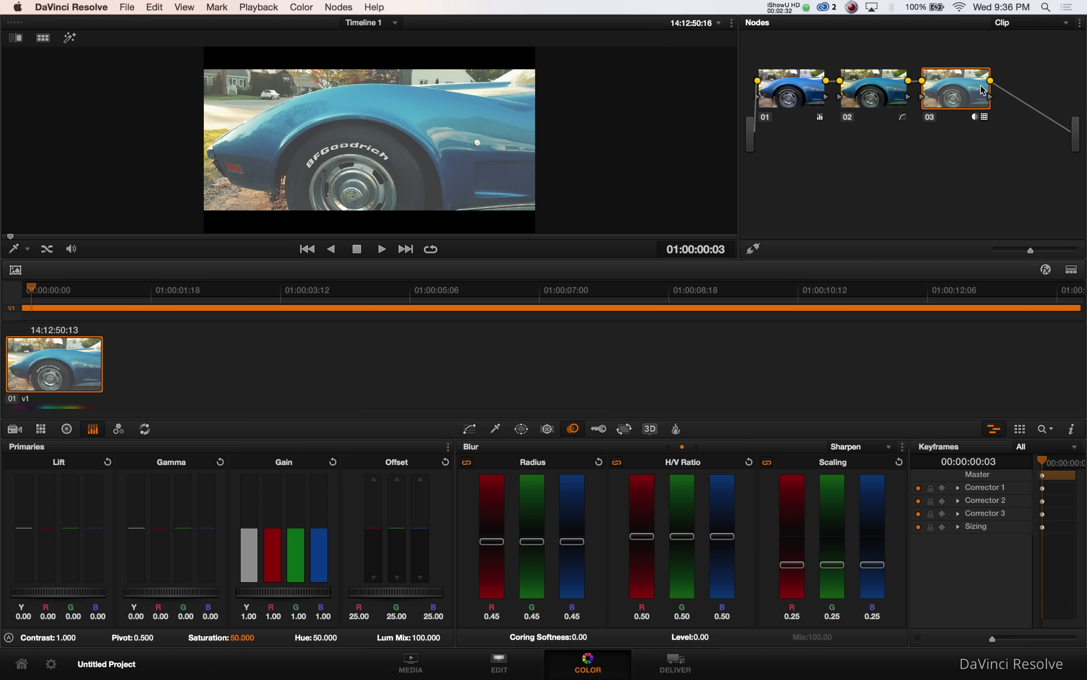
# - Add serial node 04 and switch its Curves to Lum Vs Sat
pyautogui.hotkey('alt', 's')
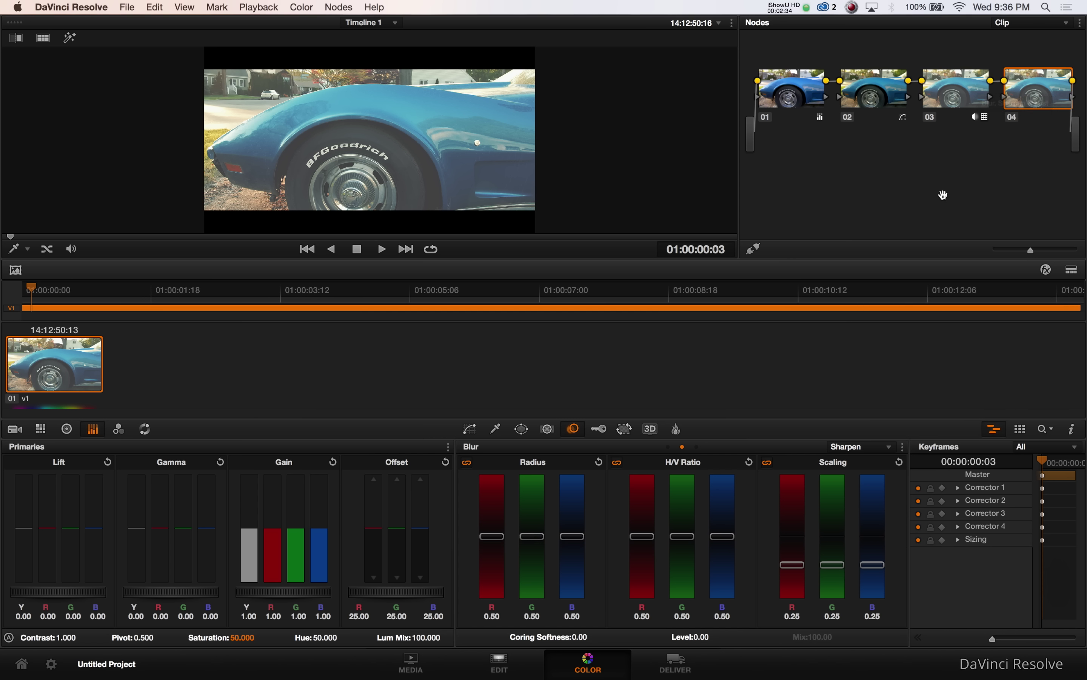
pyautogui.click(469, 431)
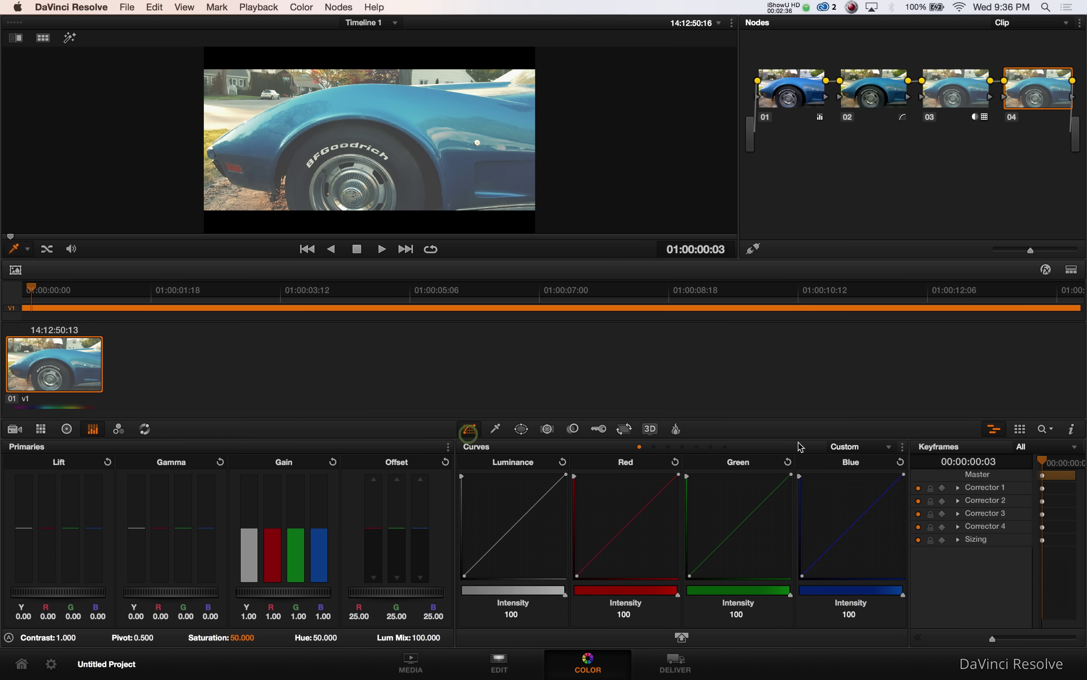
pyautogui.click(845, 449)
pyautogui.click(846, 523)
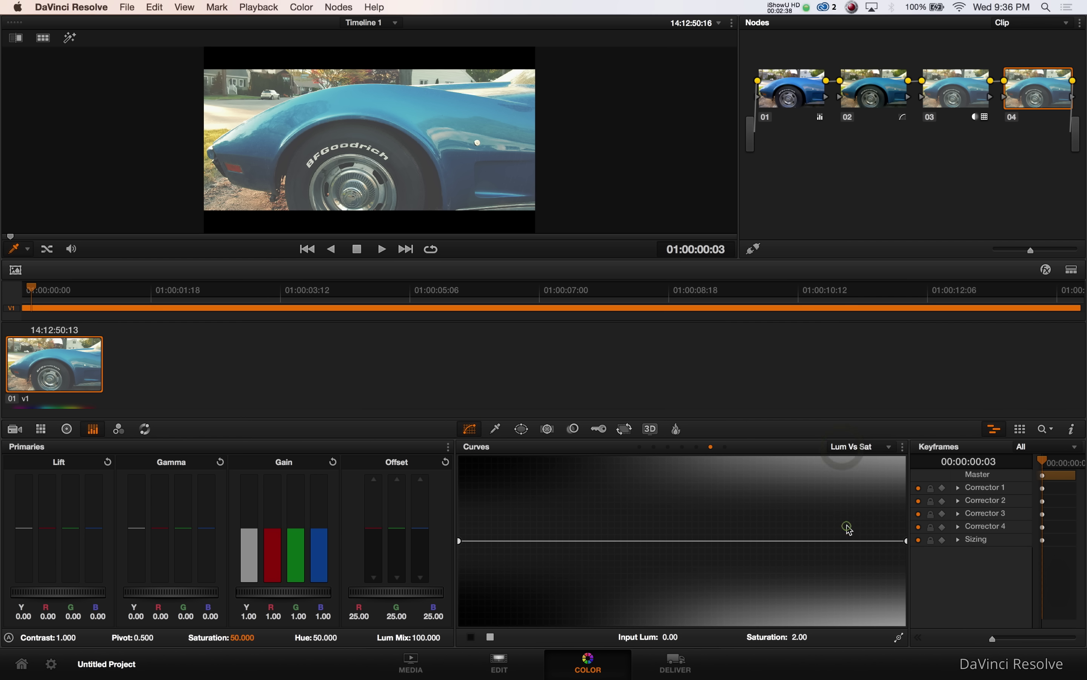
# - Add points at 0.25 and 0.75, drop both endpoints to zero, and raise the shadow point to about 1.46
pyautogui.click(490, 637)
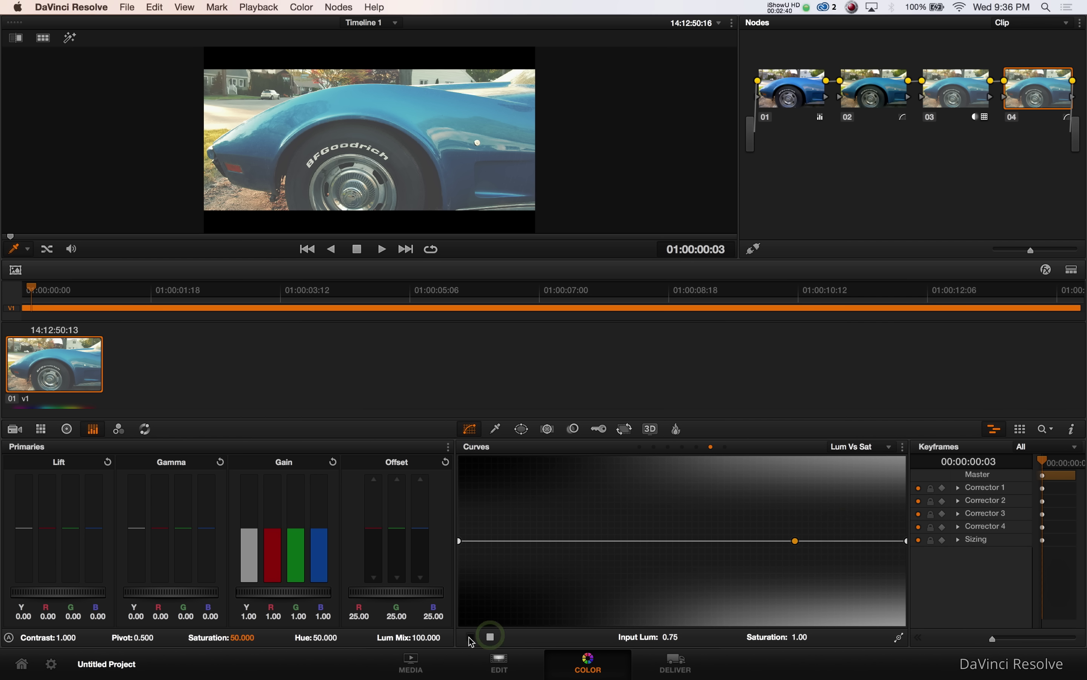
pyautogui.click(470, 637)
pyautogui.moveTo(458, 541); pyautogui.dragTo(458, 647)
pyautogui.moveTo(906, 541); pyautogui.dragTo(898, 634)
pyautogui.click(1072, 269)
pyautogui.click(570, 540)
pyautogui.moveTo(559, 539); pyautogui.dragTo(522, 504)
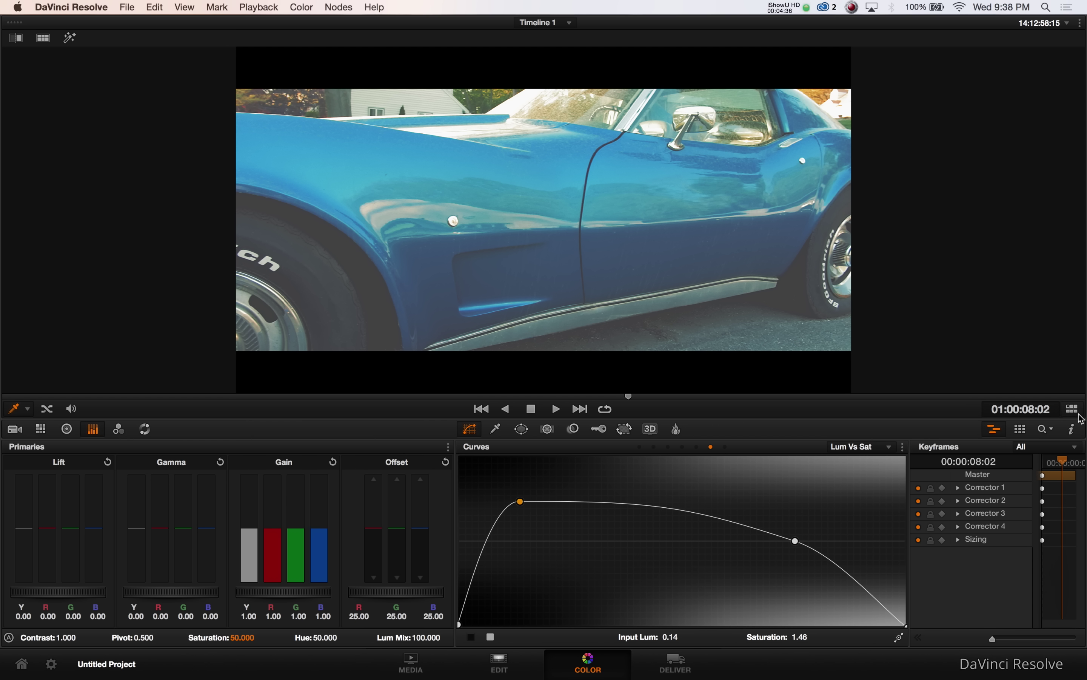
# - Disable nodes 03, 02 and 01 to view the ungraded clip
pyautogui.click(1078, 410)
pyautogui.click(1078, 410)
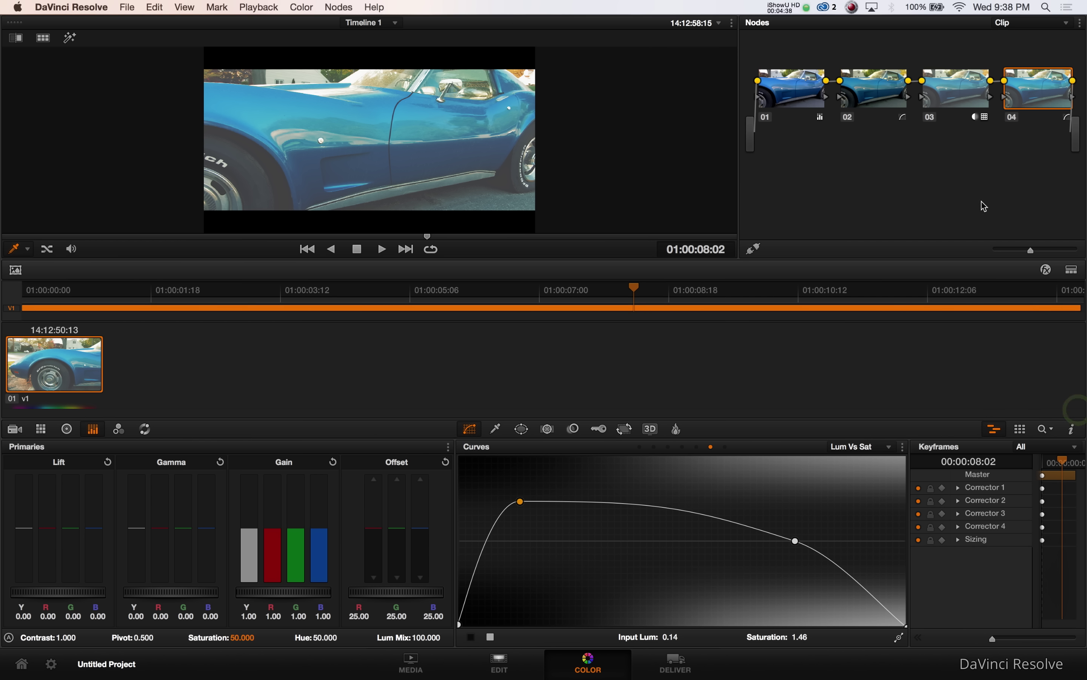
pyautogui.click(930, 117)
pyautogui.click(848, 118)
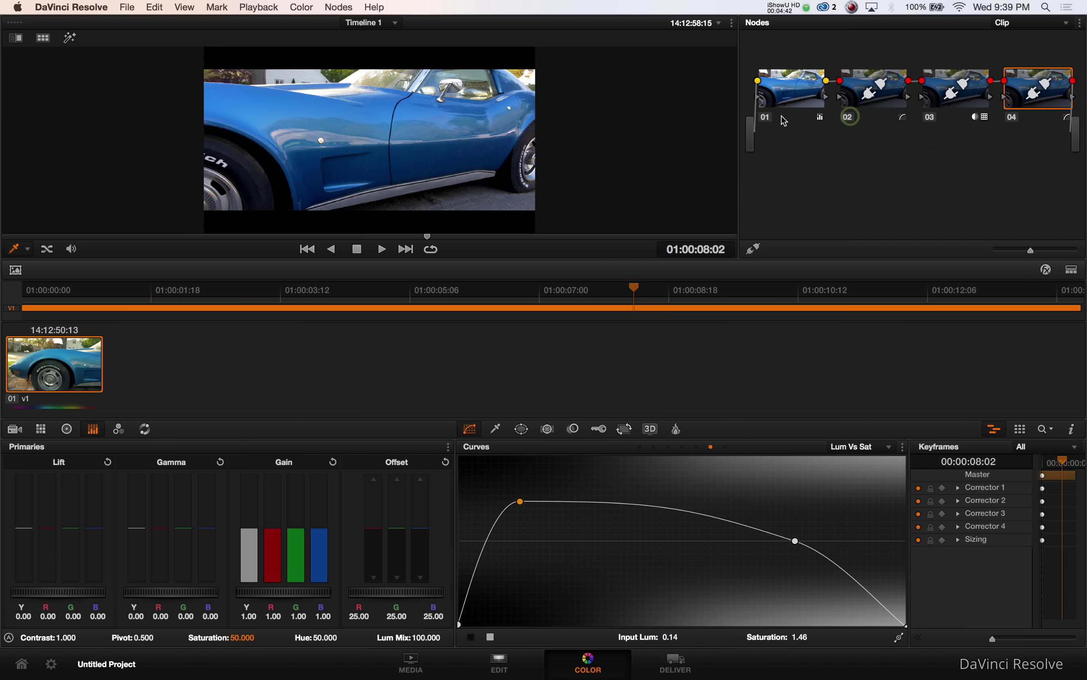
pyautogui.click(765, 117)
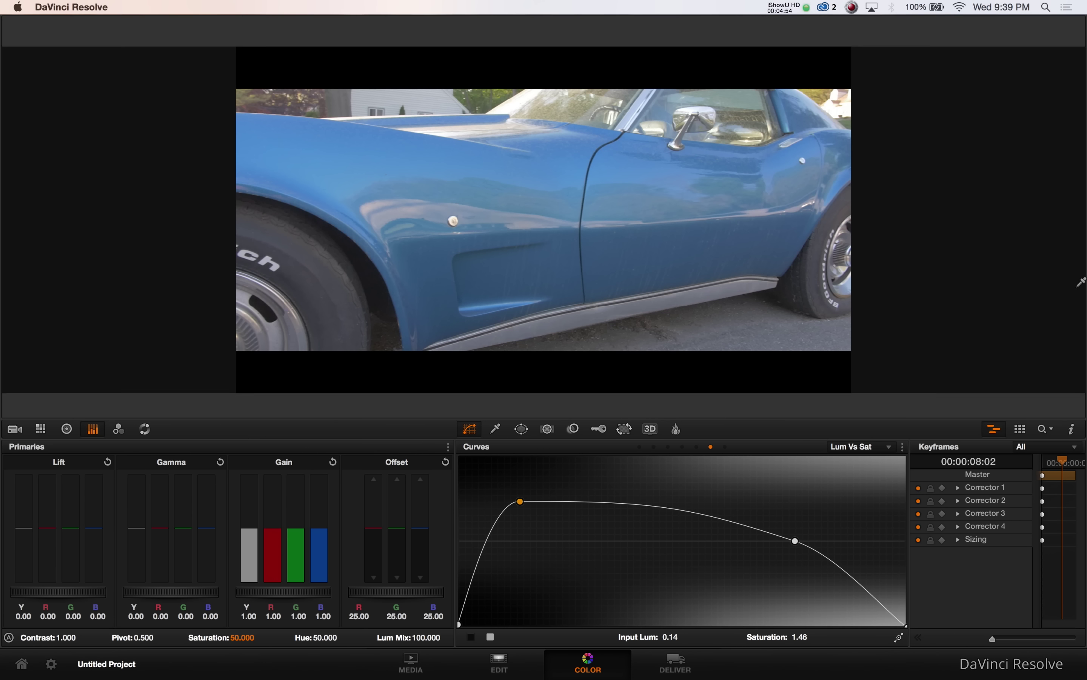
# - Re-enable nodes 02, 01, 03 and 04 to restore the full grade
pyautogui.click(1072, 408)
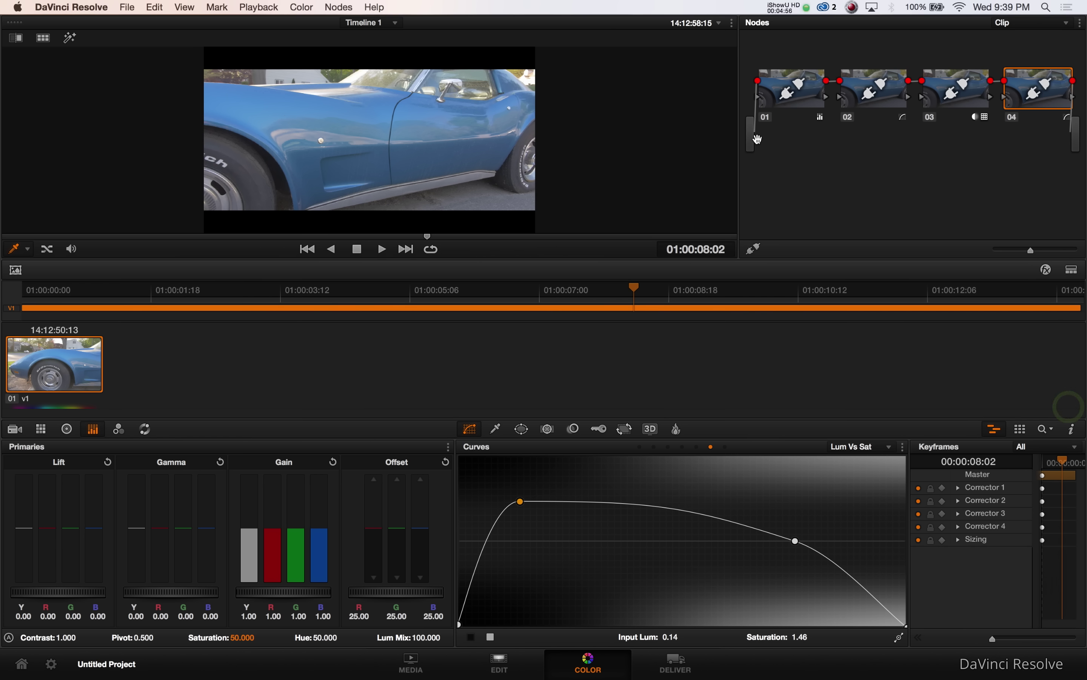
pyautogui.click(848, 118)
pyautogui.click(765, 118)
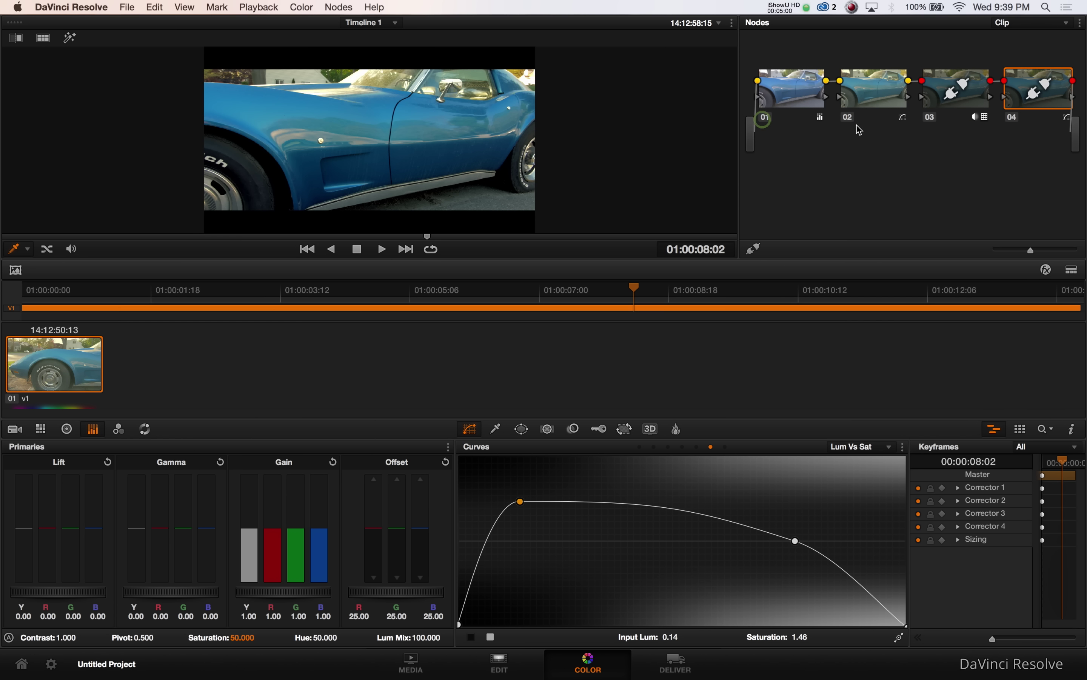
pyautogui.click(931, 118)
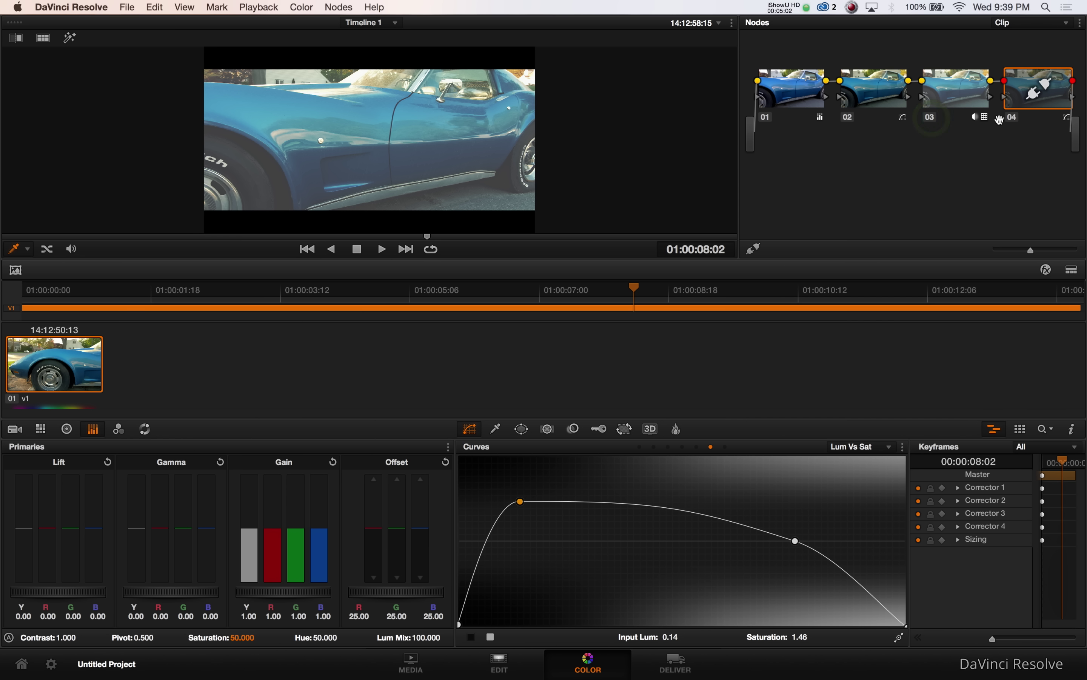
pyautogui.click(1012, 118)
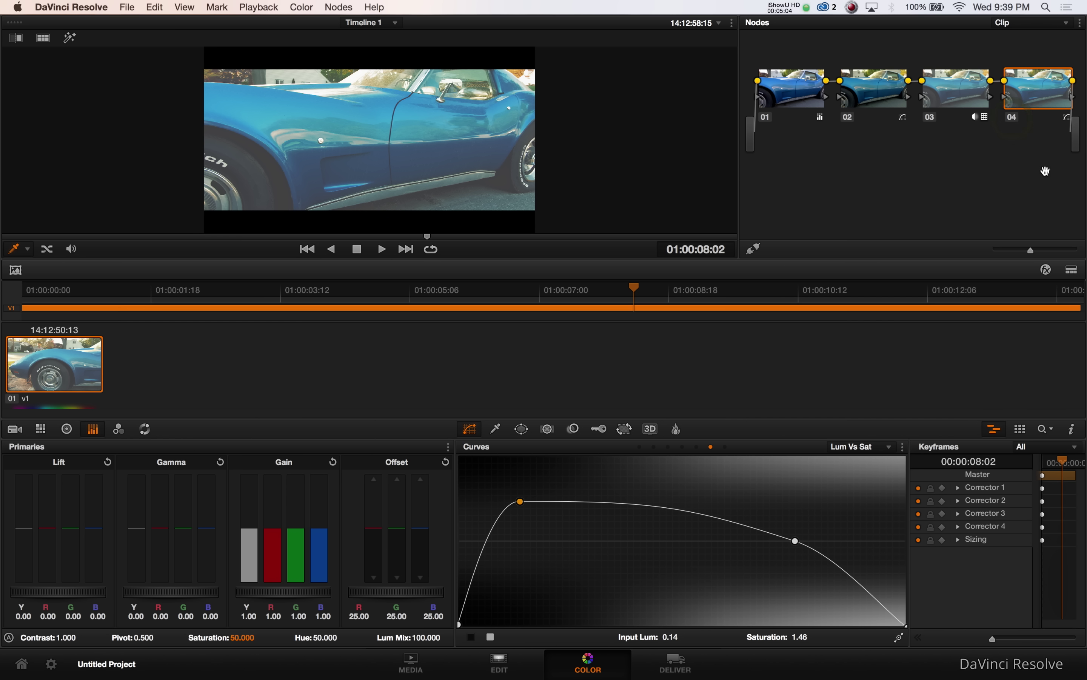
pyautogui.hotkey('alt', 'f')
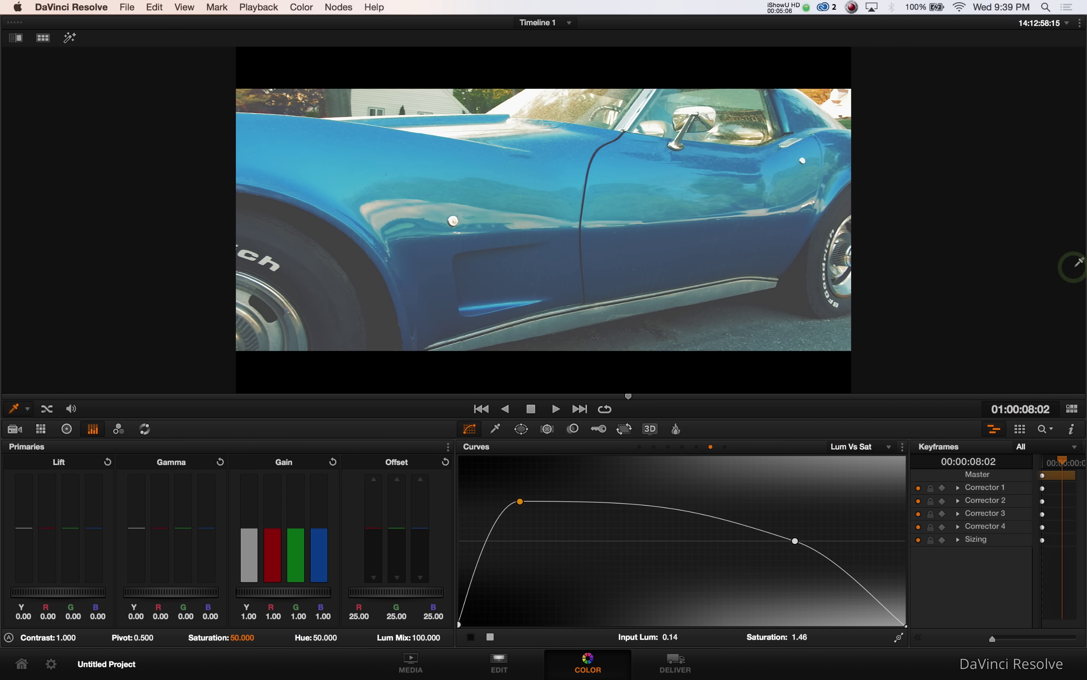